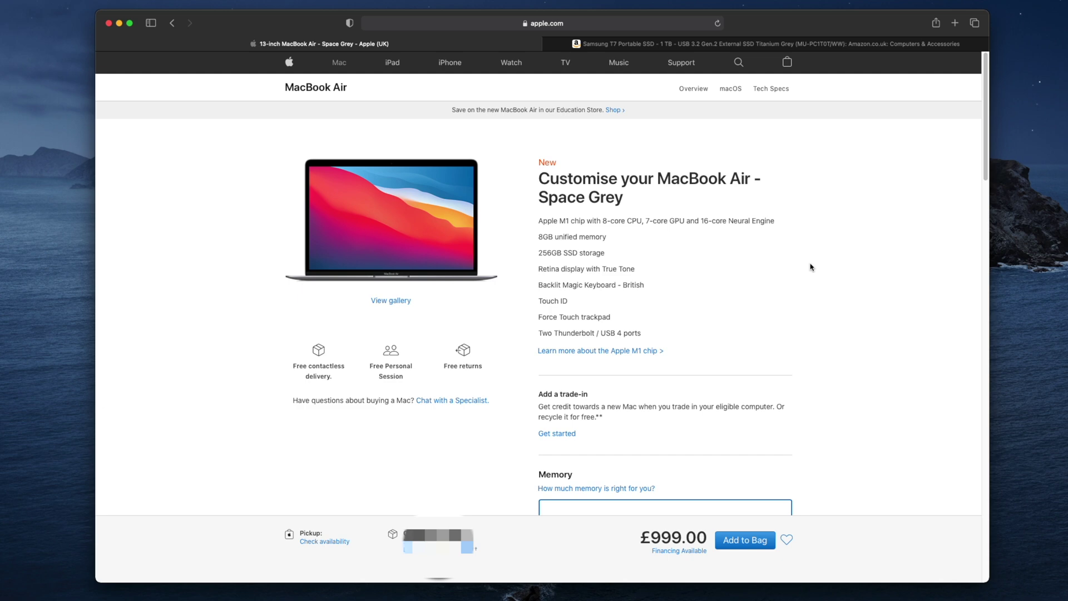
# Scroll past the MacBook Air storage prices, then switch to the Amazon Samsung T7 1 TB listing.
pyautogui.scroll(-1, 818, 268)
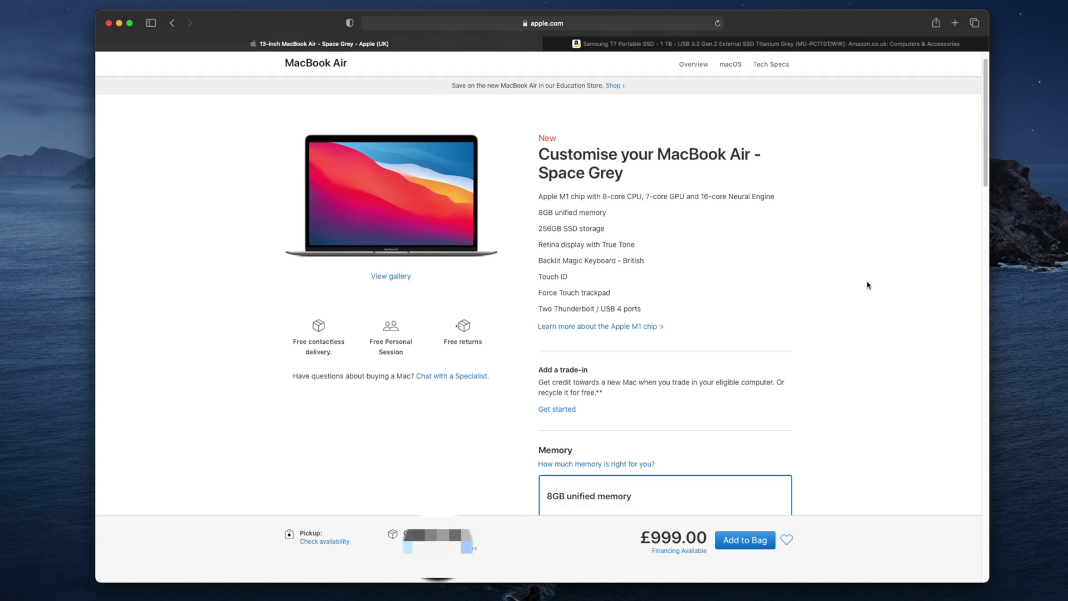
pyautogui.scroll(-5, 866, 284)
pyautogui.scroll(-3, 866, 284)
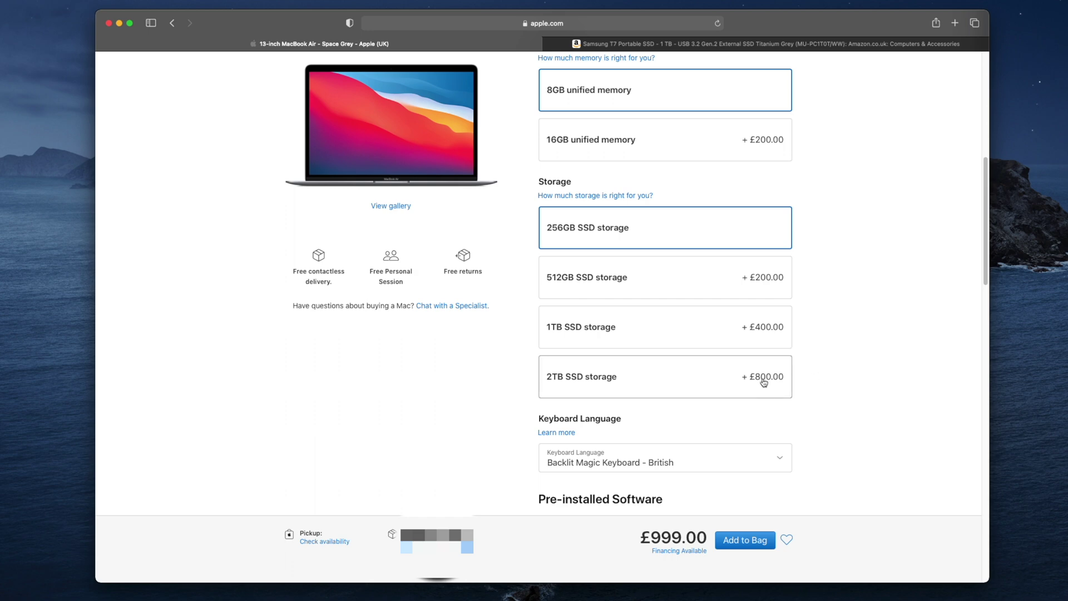
pyautogui.click(866, 49)
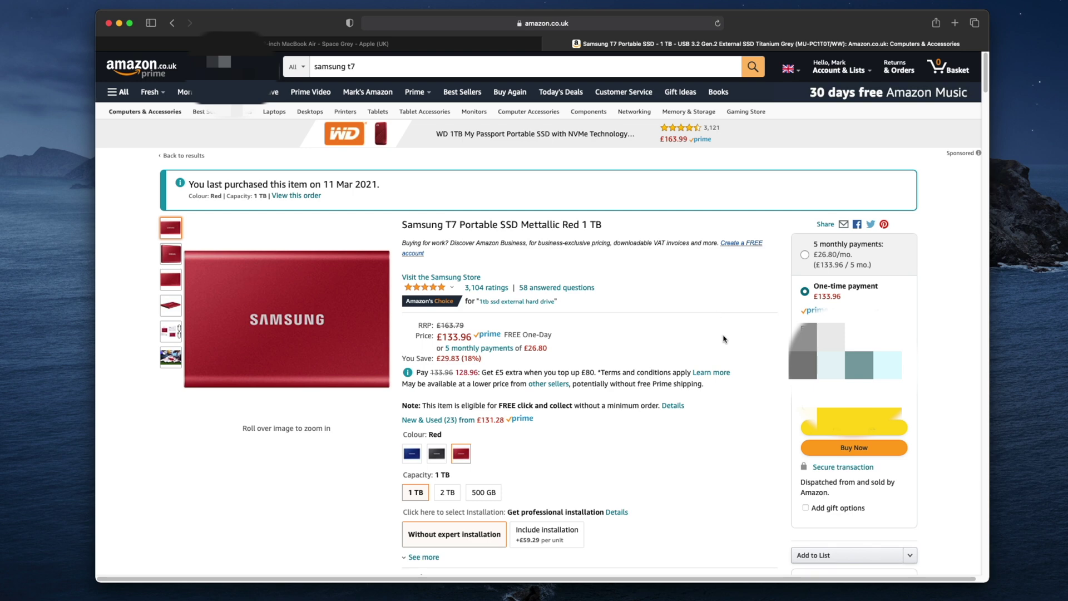
# Scroll through the Samsung T7 Amazon page, then return to the 13-inch MacBook Air tab.
pyautogui.scroll(-5, 723, 338)
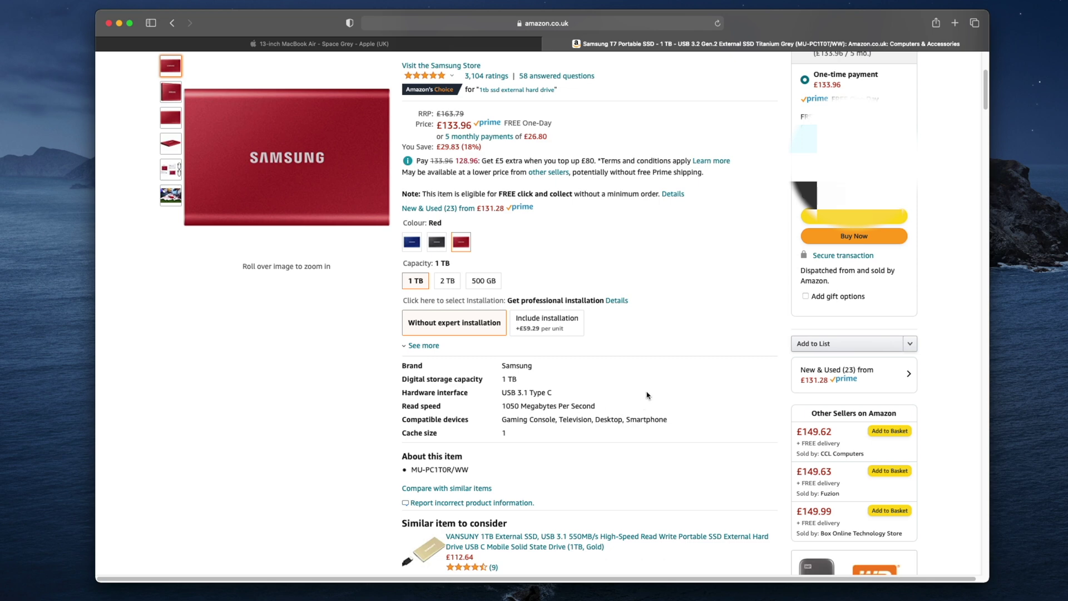
pyautogui.scroll(5, 675, 342)
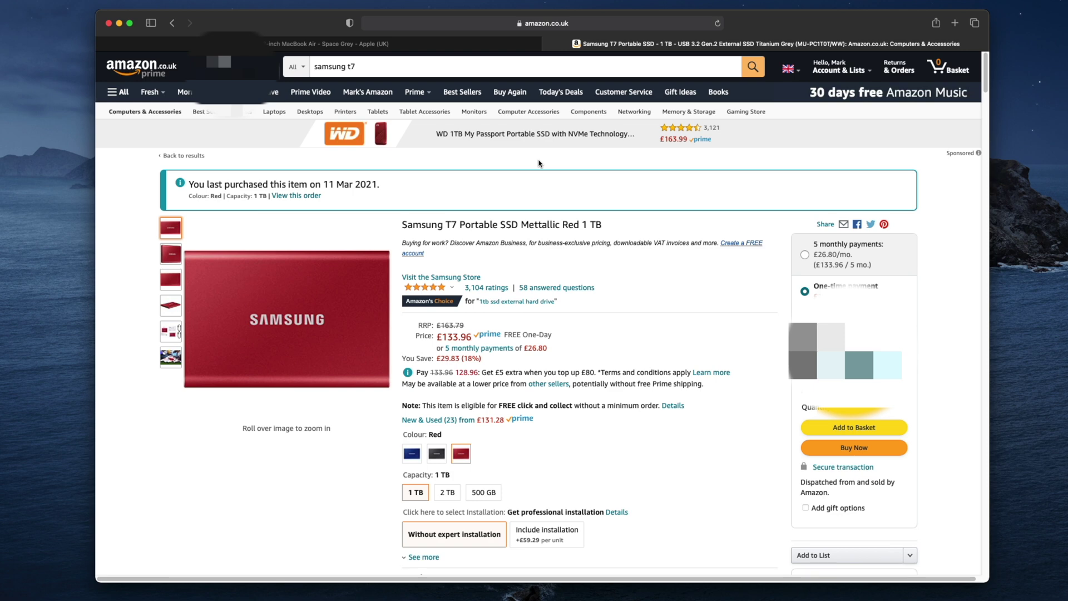
pyautogui.click(504, 49)
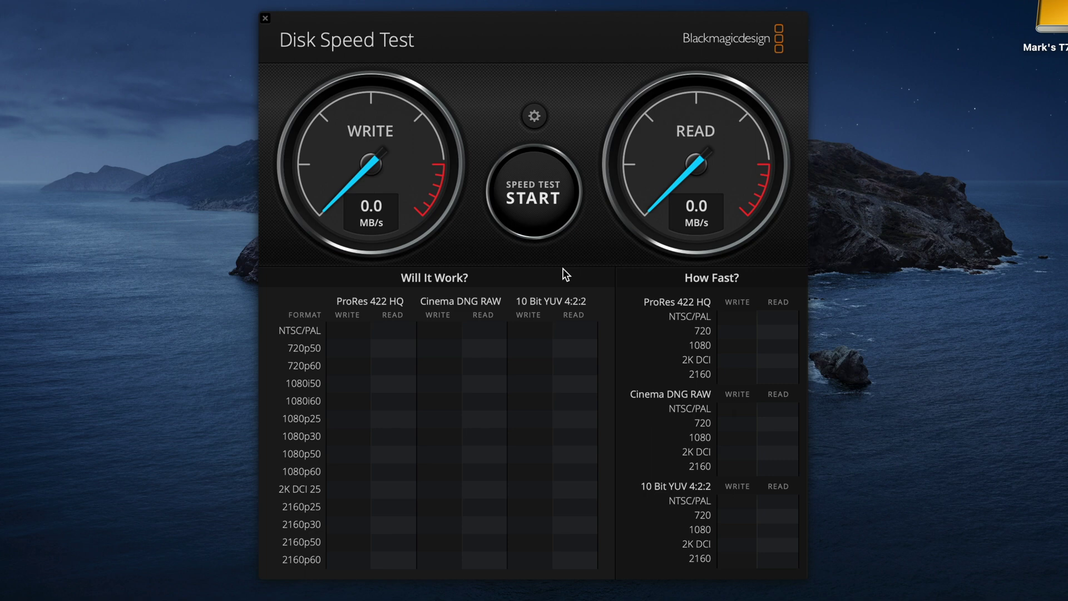
# Run and stop a speed test reaching 3220.3 MB/s write and 2883.5 MB/s read, then open settings.
pyautogui.click(536, 201)
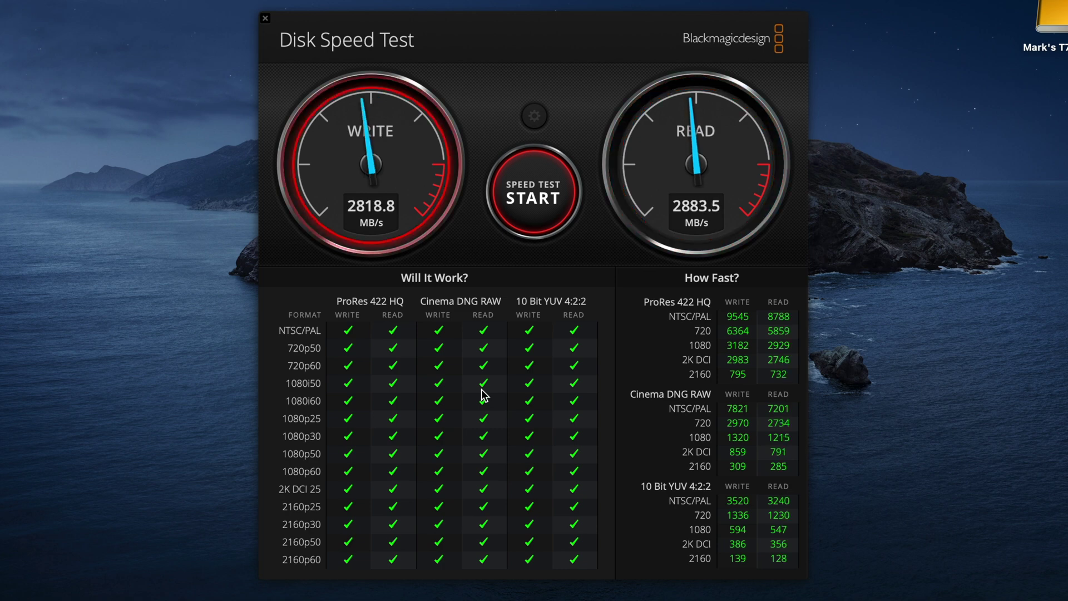
pyautogui.click(538, 207)
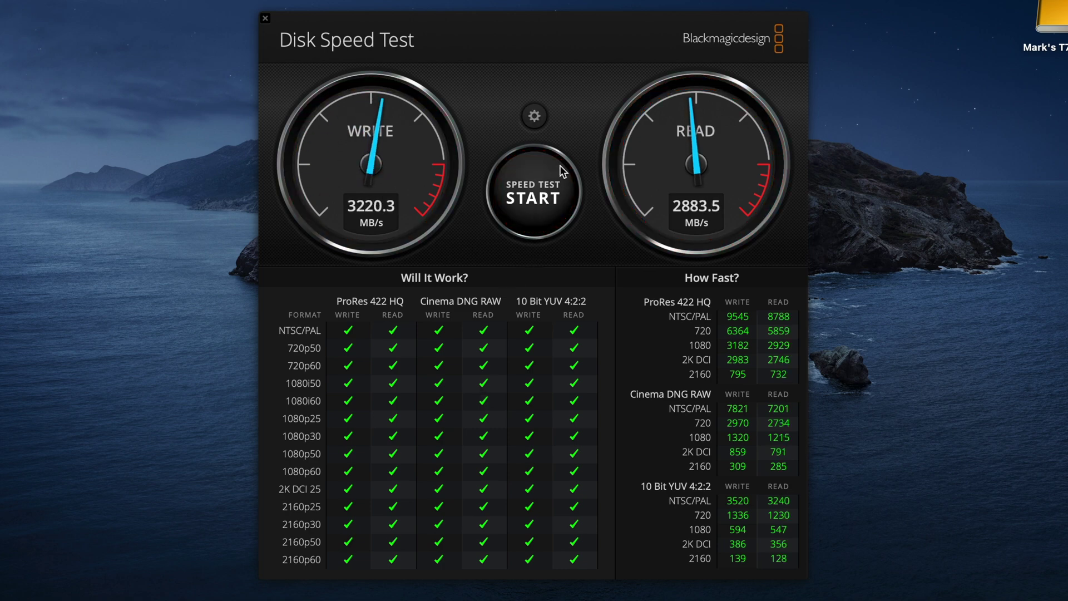
pyautogui.click(537, 117)
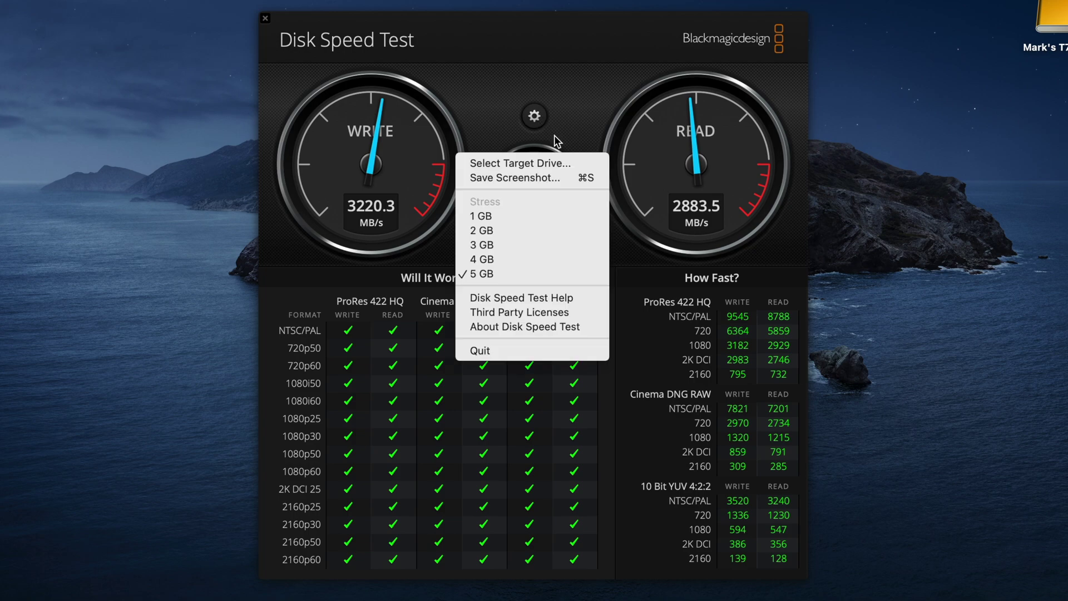
# Set the T7 SSD as target drive and test it at about 735 MB/s write, 763 MB/s read.
pyautogui.click(559, 164)
pyautogui.moveTo(318, 209); pyautogui.dragTo(382, 208)
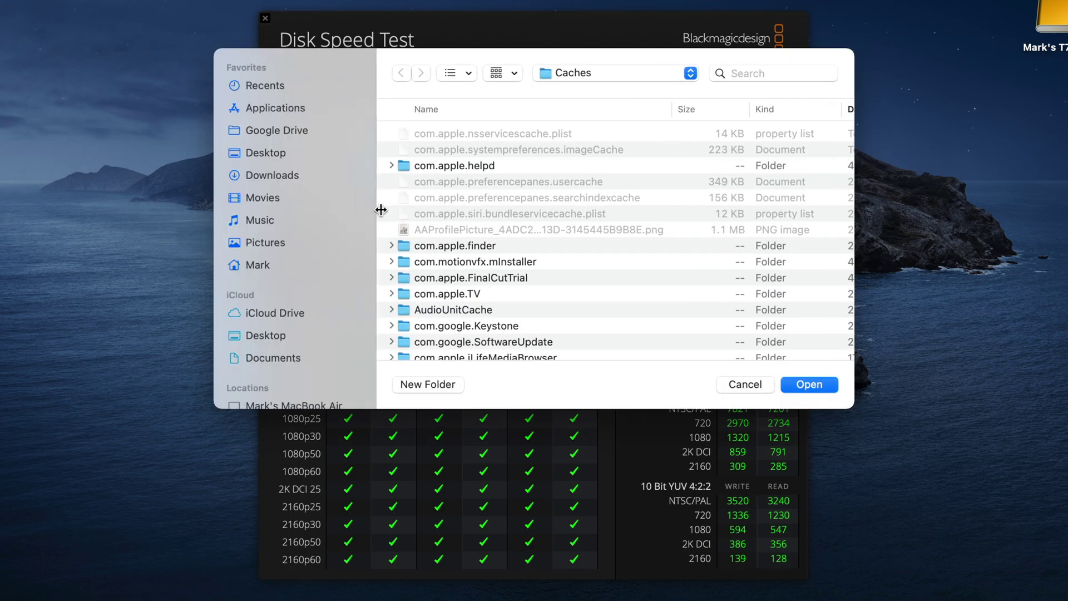
pyautogui.scroll(-5, 298, 258)
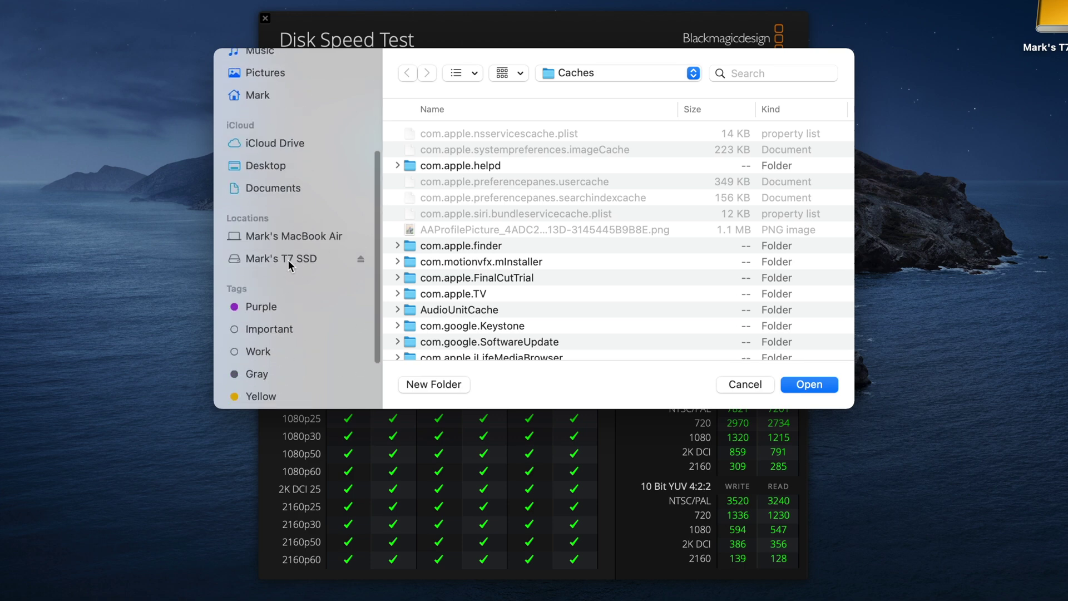
pyautogui.click(288, 260)
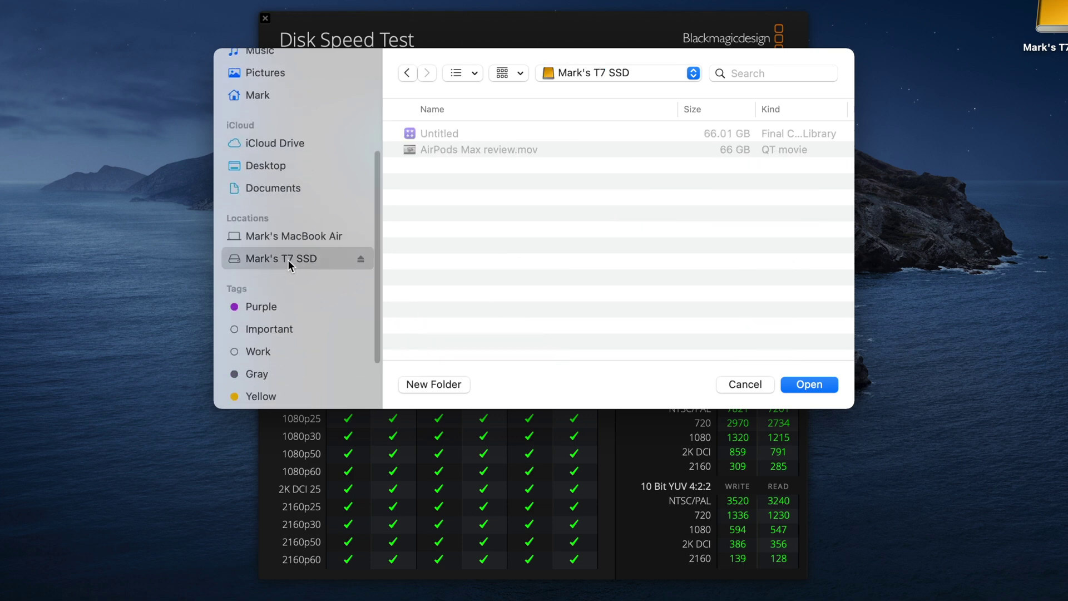
pyautogui.click(806, 383)
pyautogui.click(530, 201)
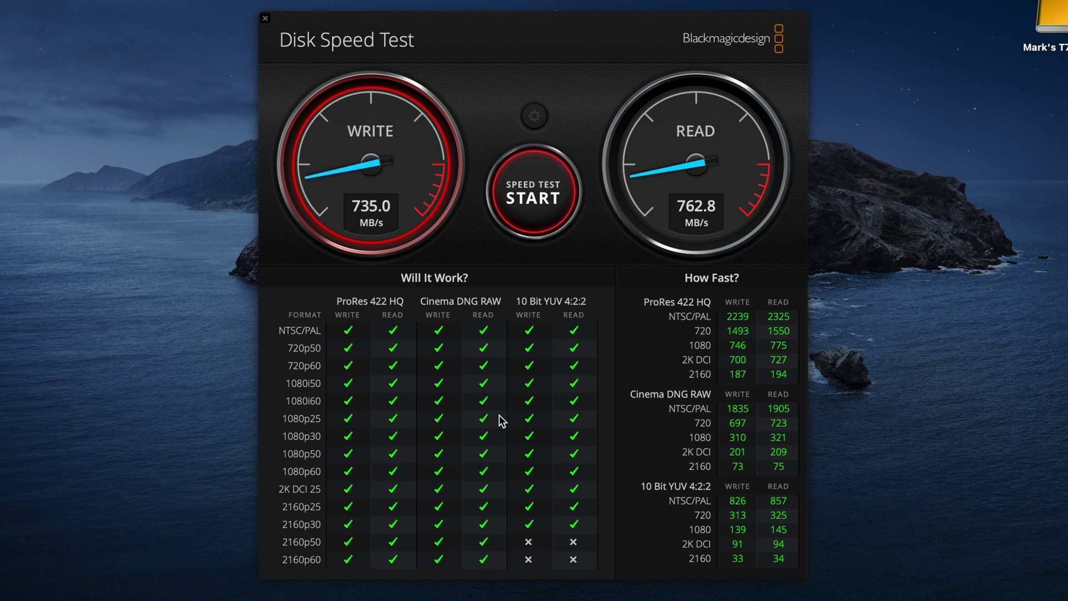
# Stop the speed test and check that AirPods Max review.mov is 66 GB.
pyautogui.click(539, 204)
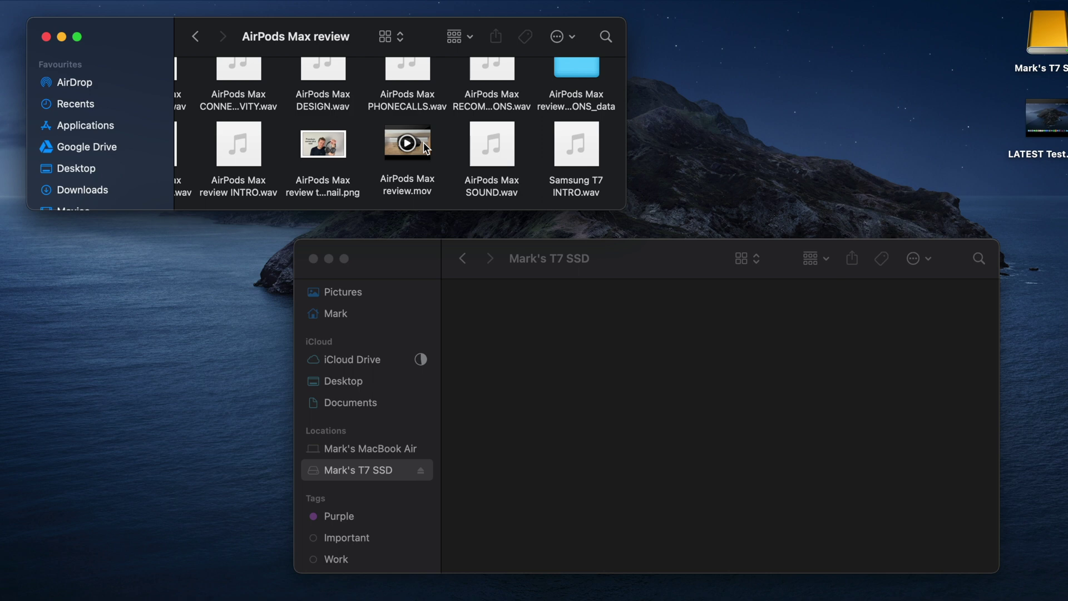
pyautogui.rightClick(428, 143)
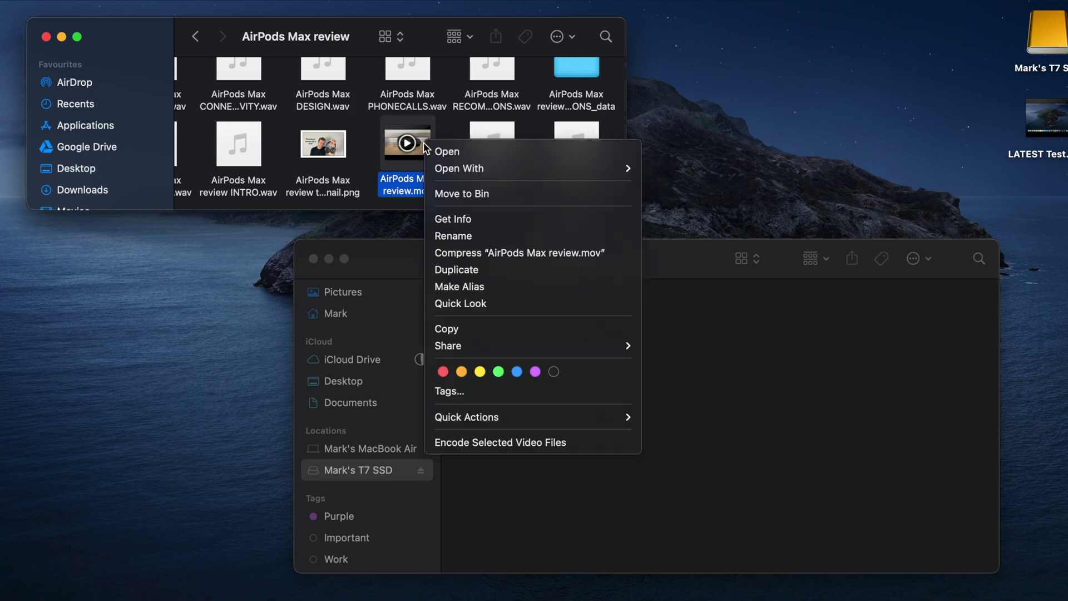
pyautogui.click(469, 219)
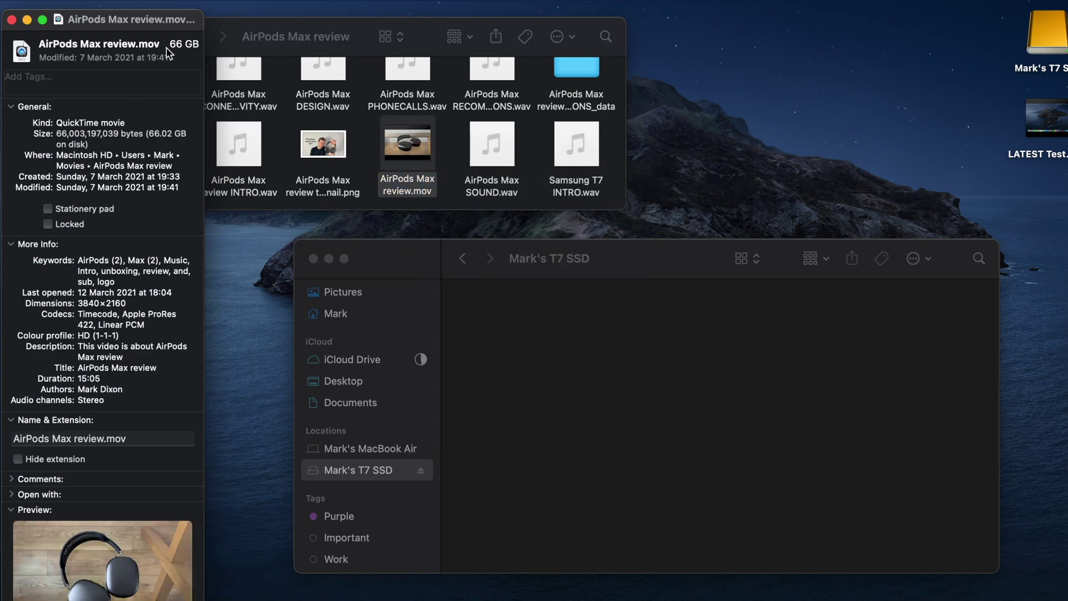
pyautogui.moveTo(175, 44); pyautogui.dragTo(200, 49)
pyautogui.click(12, 21)
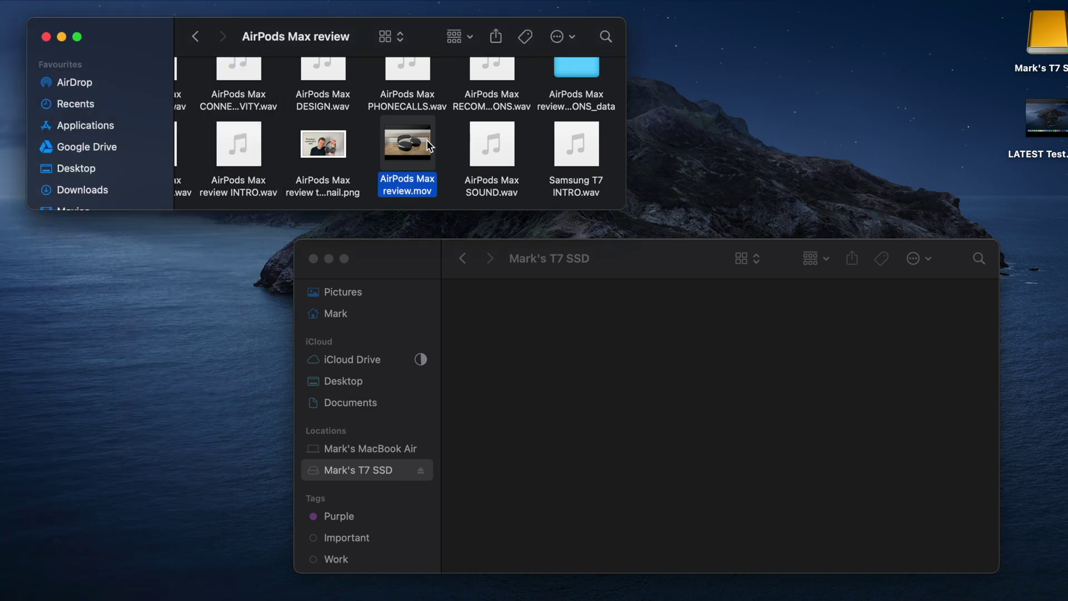
# Copy AirPods Max review.mov onto the T7 SSD and select the copied file there.
pyautogui.moveTo(426, 146); pyautogui.dragTo(560, 387)
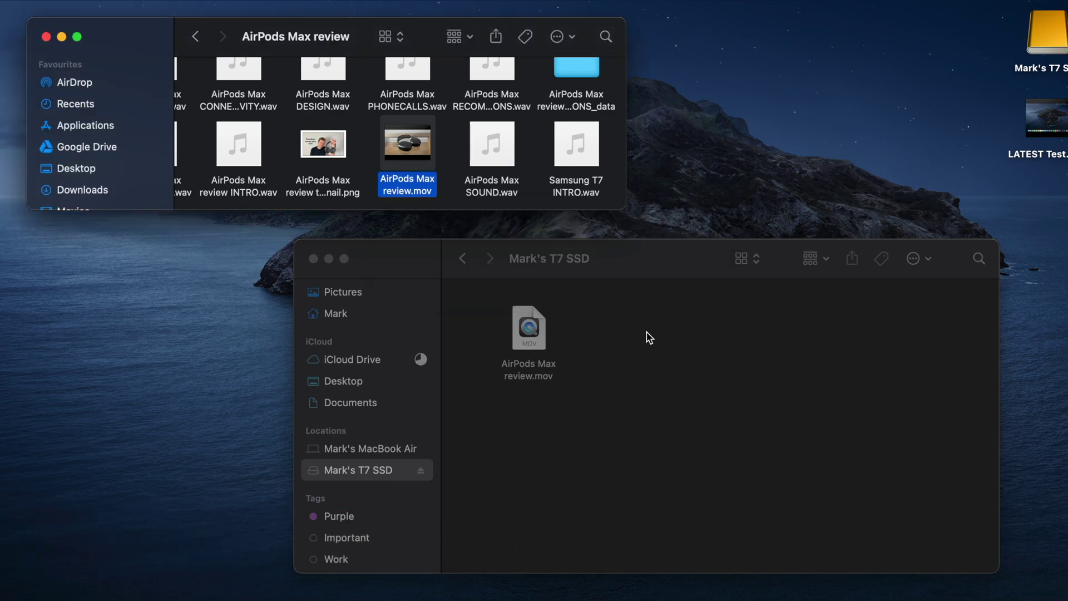
pyautogui.click(612, 345)
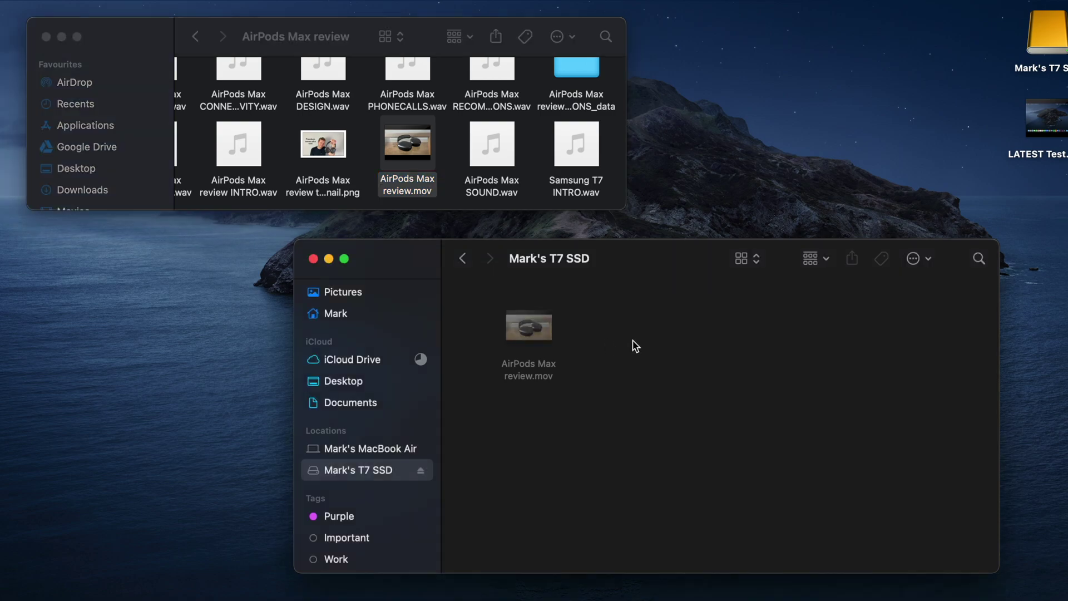
pyautogui.click(543, 338)
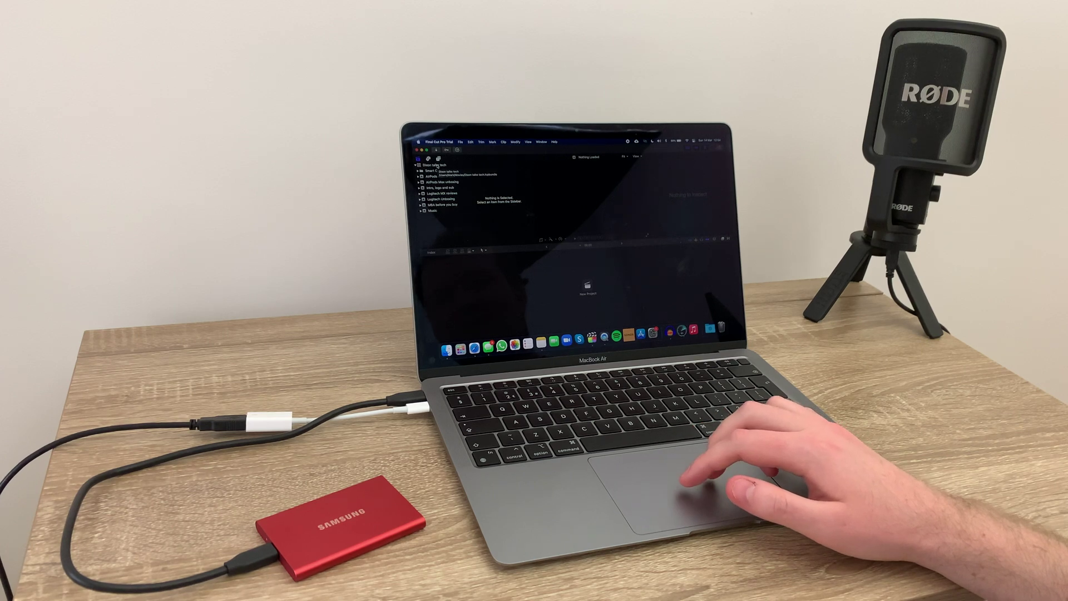
# Create a new Final Cut Pro library saved on the T7 SSD.
pyautogui.rightClick(437, 166)
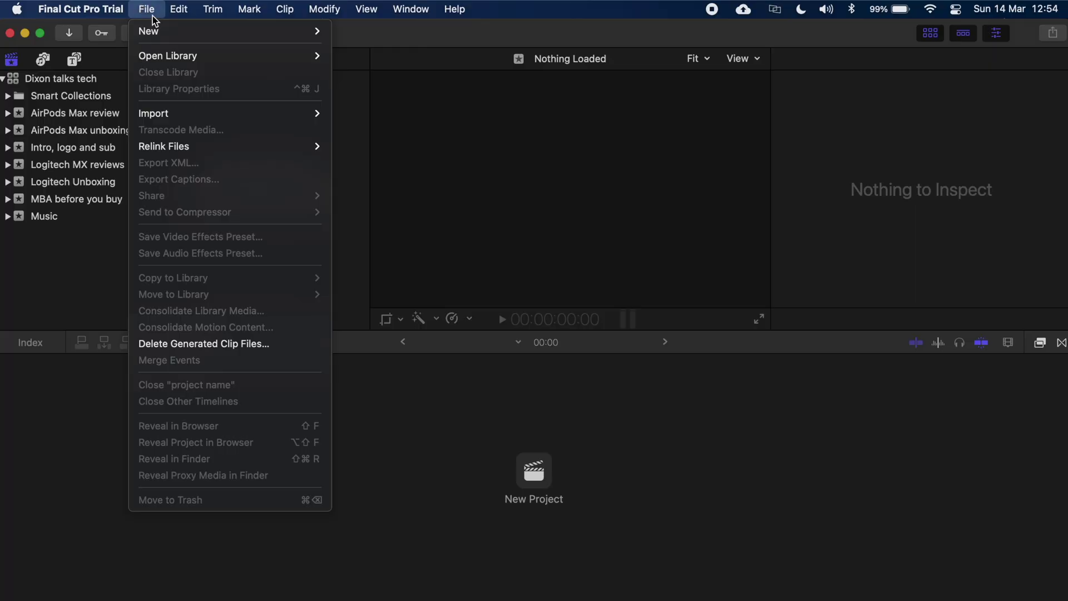
pyautogui.moveTo(157, 31)
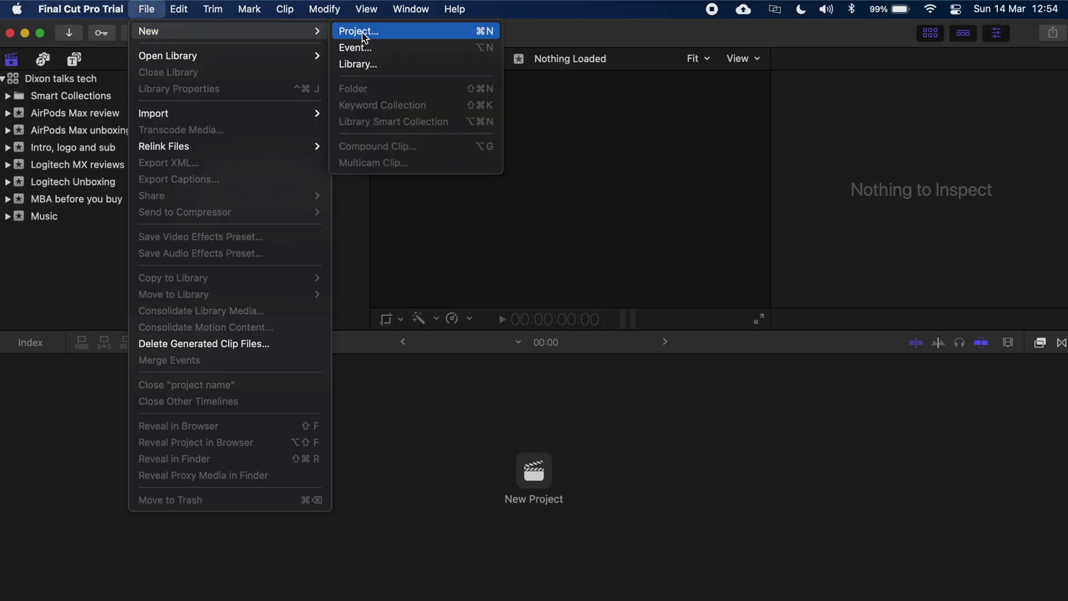
pyautogui.click(367, 64)
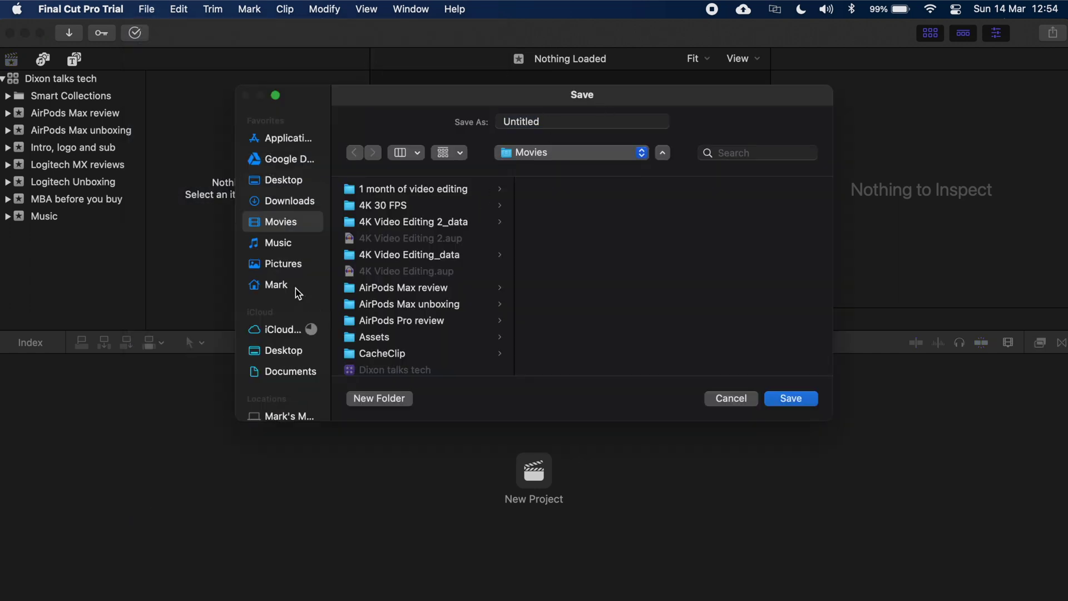
pyautogui.scroll(-5, 296, 288)
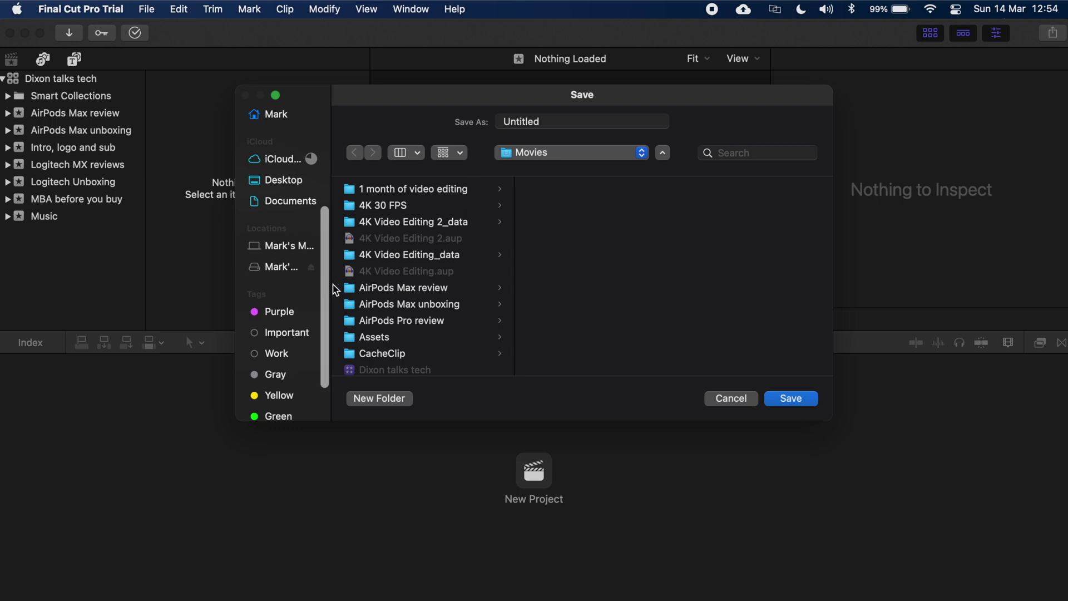
pyautogui.moveTo(332, 284); pyautogui.dragTo(374, 284)
pyautogui.click(314, 271)
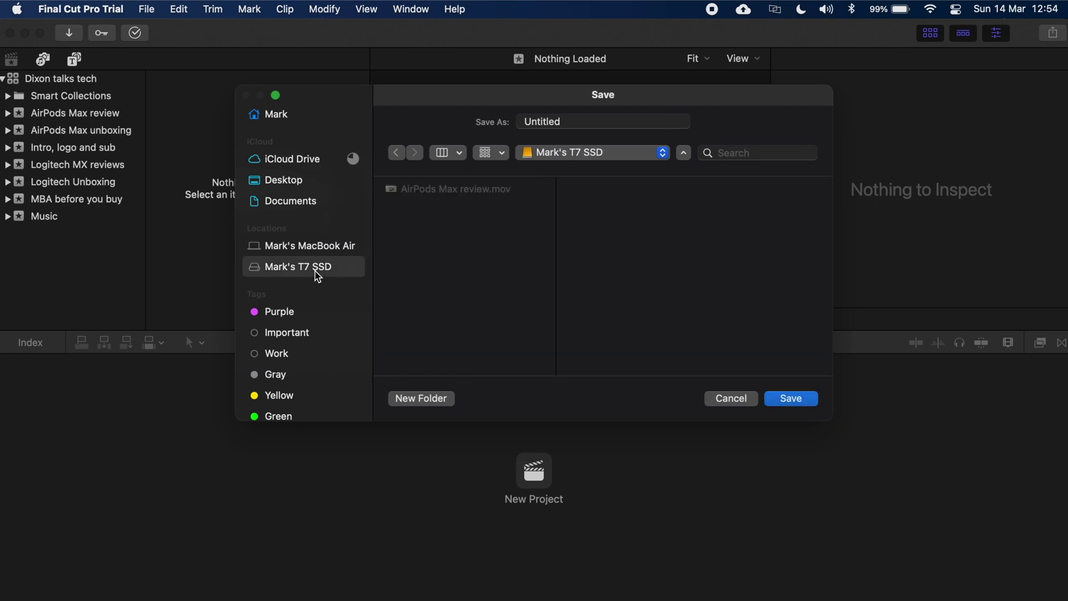
pyautogui.click(803, 397)
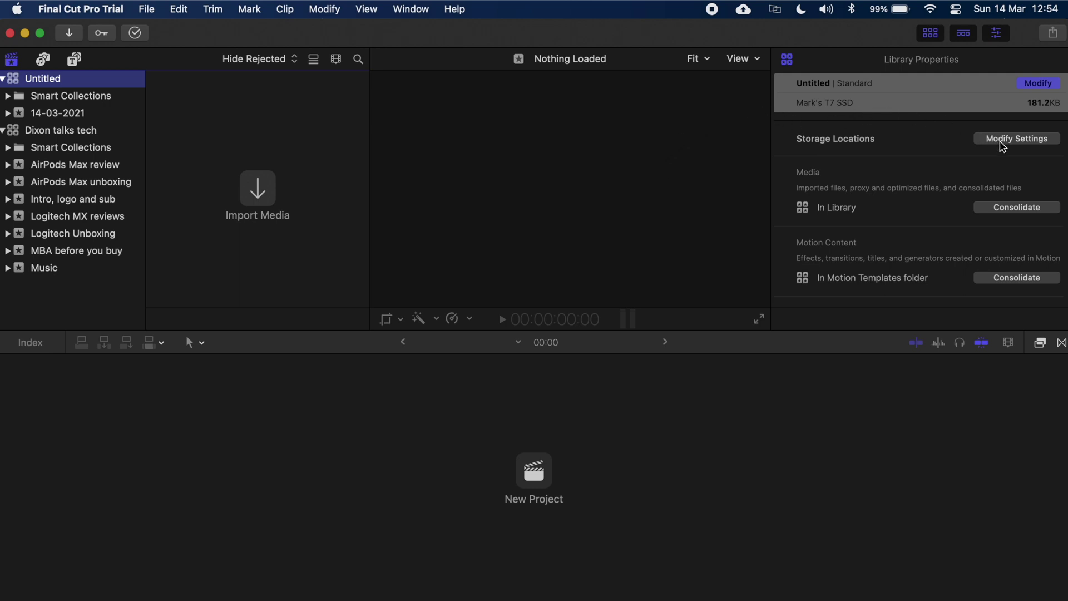
# Change the library's storage settings so Motion Content is kept In Library.
pyautogui.click(1002, 144)
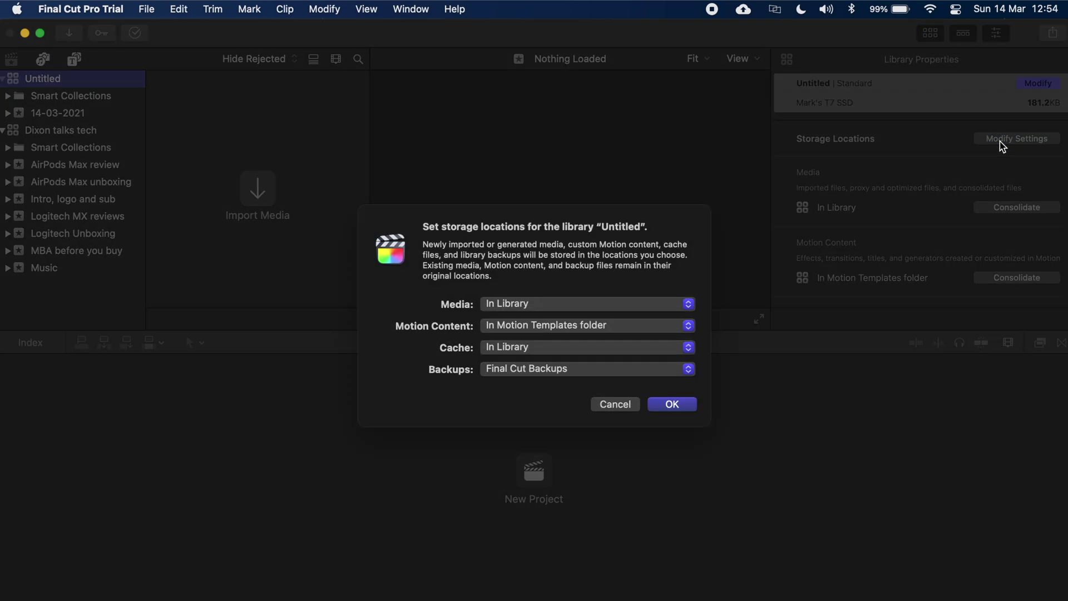
pyautogui.click(594, 304)
pyautogui.click(589, 305)
pyautogui.click(572, 326)
pyautogui.click(553, 347)
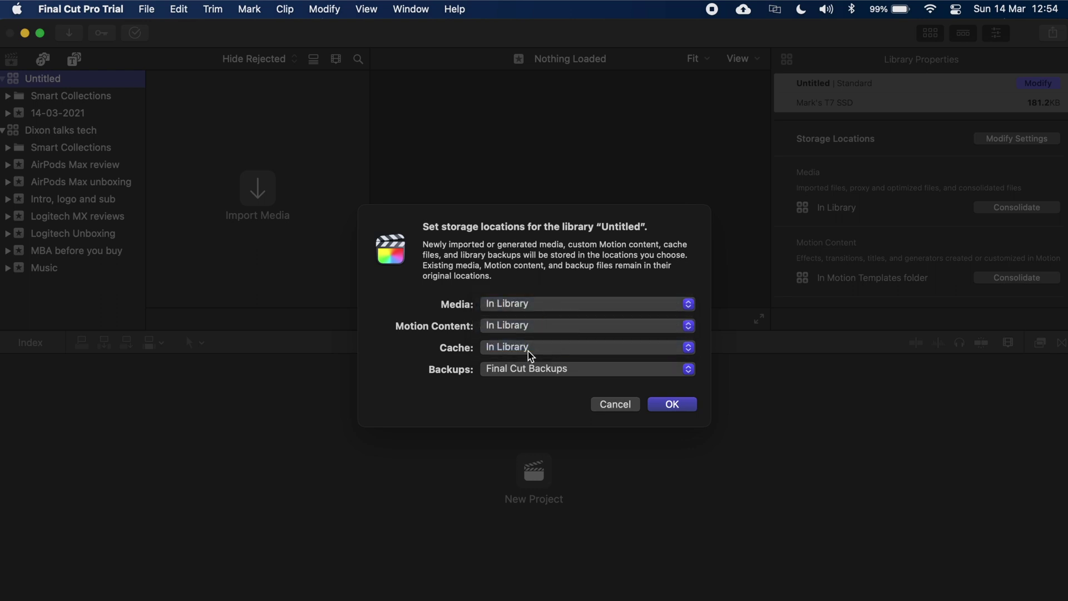
pyautogui.click(678, 409)
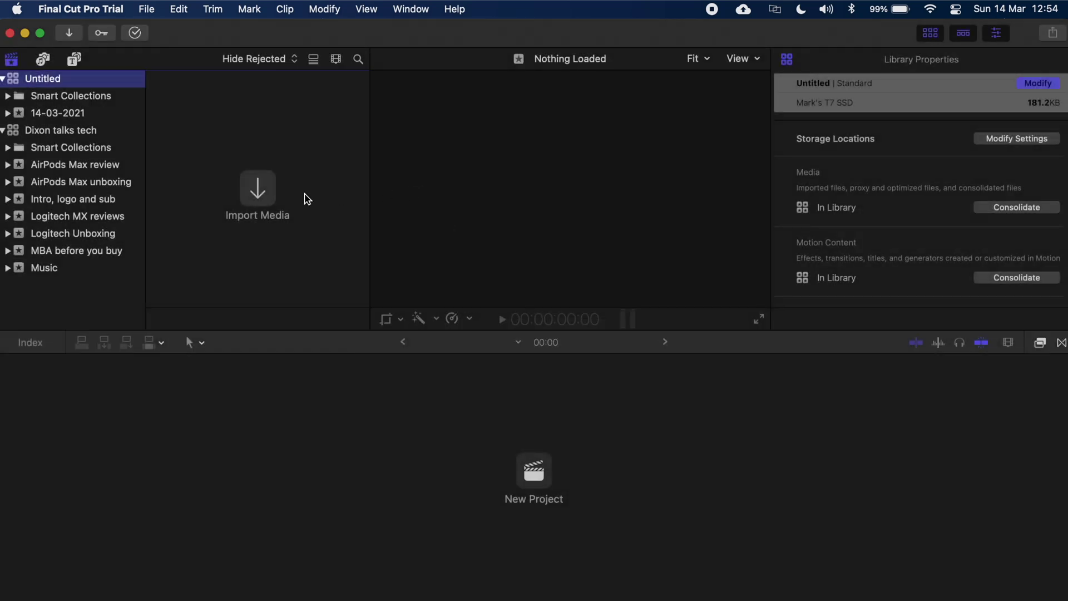
# Import AirPods Max review.mov from the T7 SSD into the library.
pyautogui.click(255, 190)
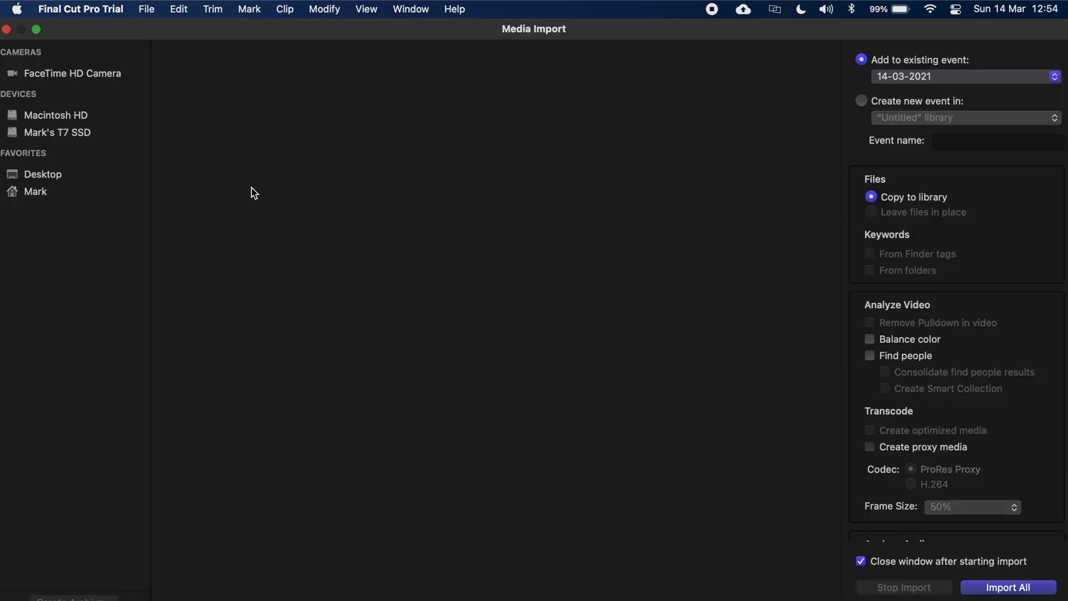
pyautogui.click(73, 137)
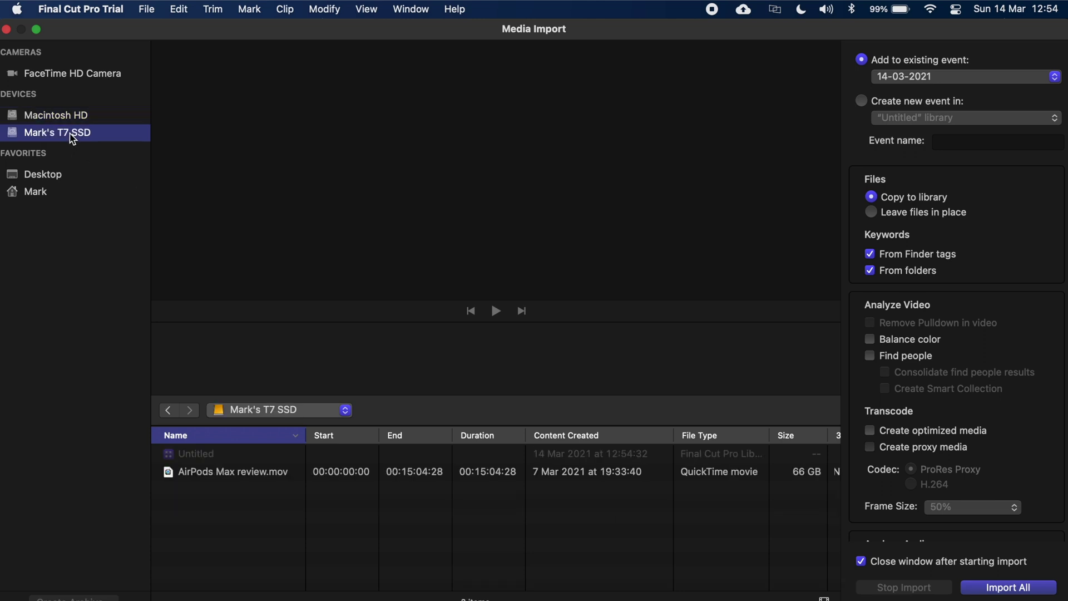
pyautogui.click(270, 473)
pyautogui.press('Return')
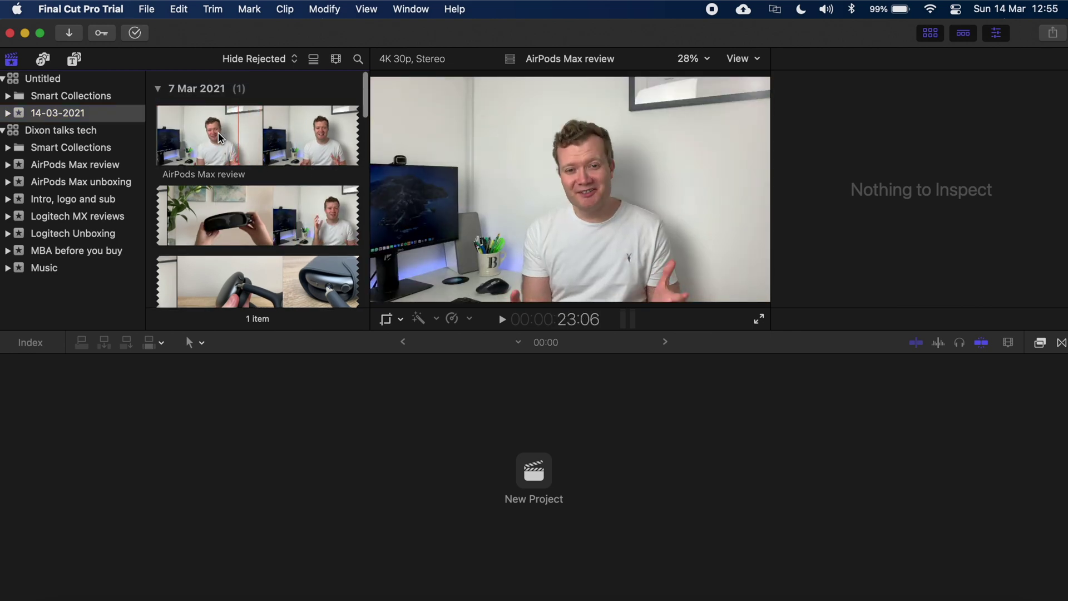
# Create a new project named SSD from the imported AirPods Max review clip.
pyautogui.scroll(-5, 256, 222)
pyautogui.press('super+a')
pyautogui.click(533, 472)
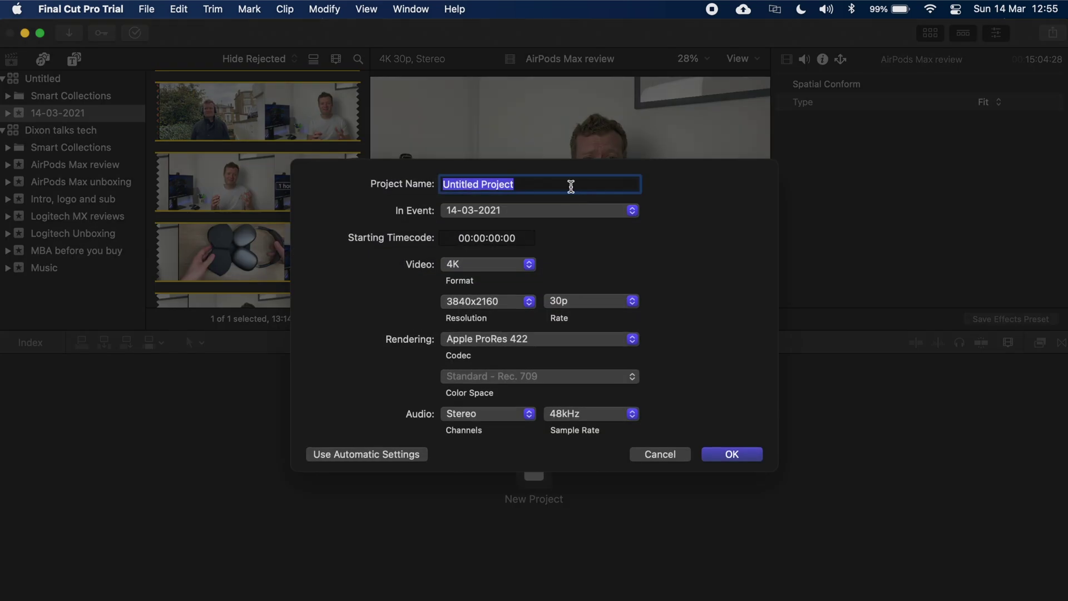
pyautogui.write('SSD')
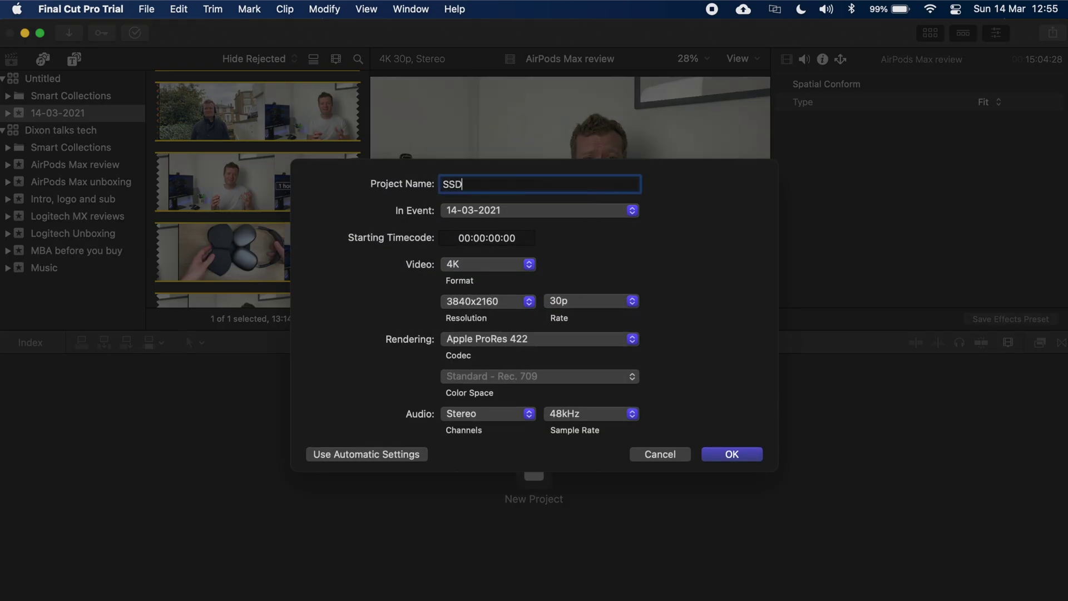
pyautogui.click(724, 463)
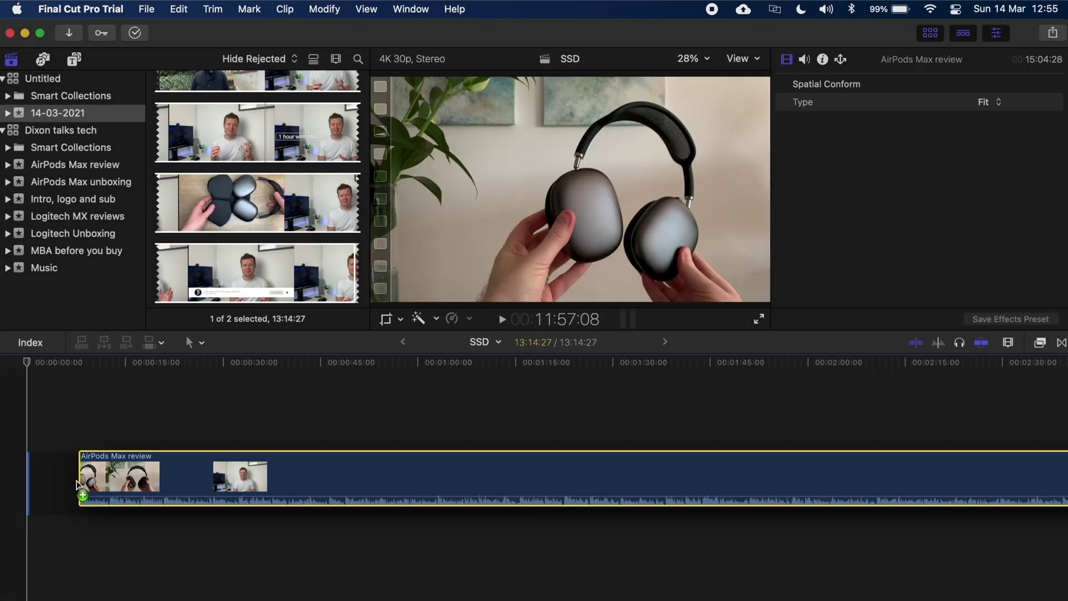
pyautogui.click(190, 381)
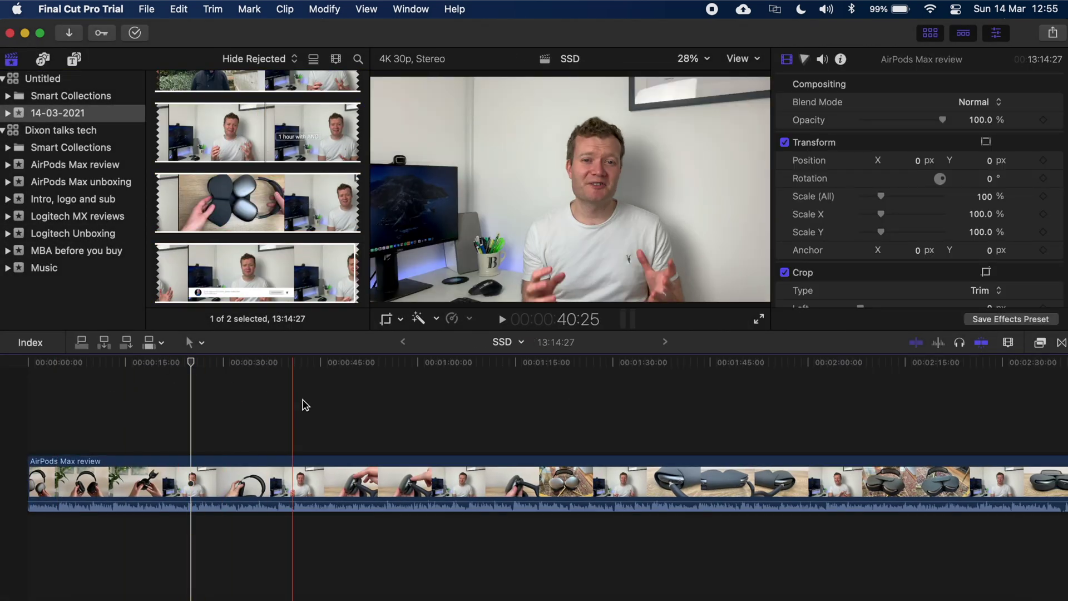